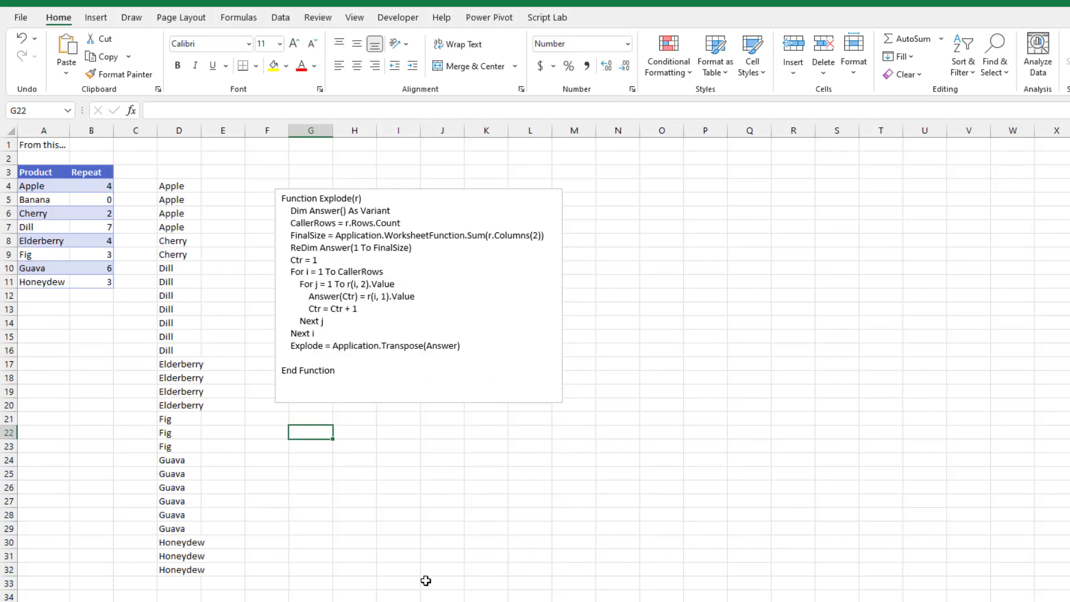
{"action": "key", "text": "alt+F11"}
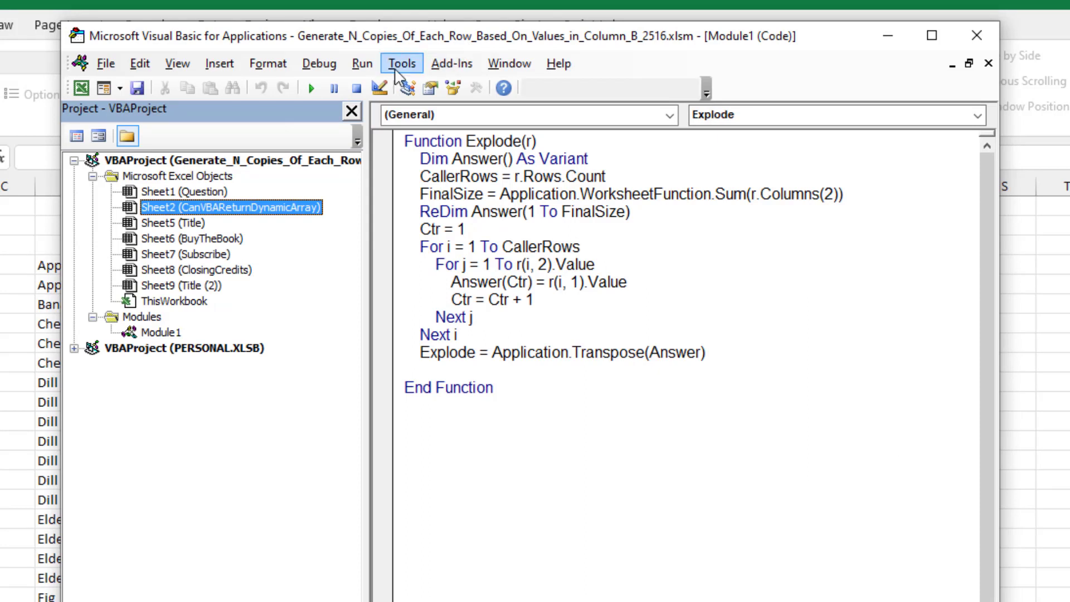
{"action": "left_click", "coordinate": [217, 64]}
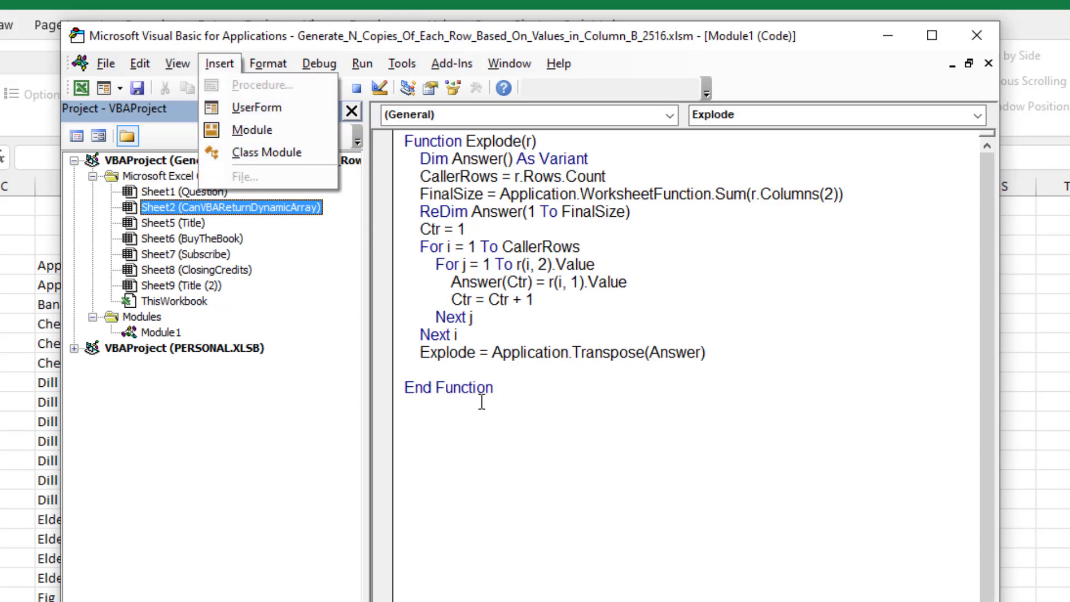
{"action": "left_click", "coordinate": [924, 50]}
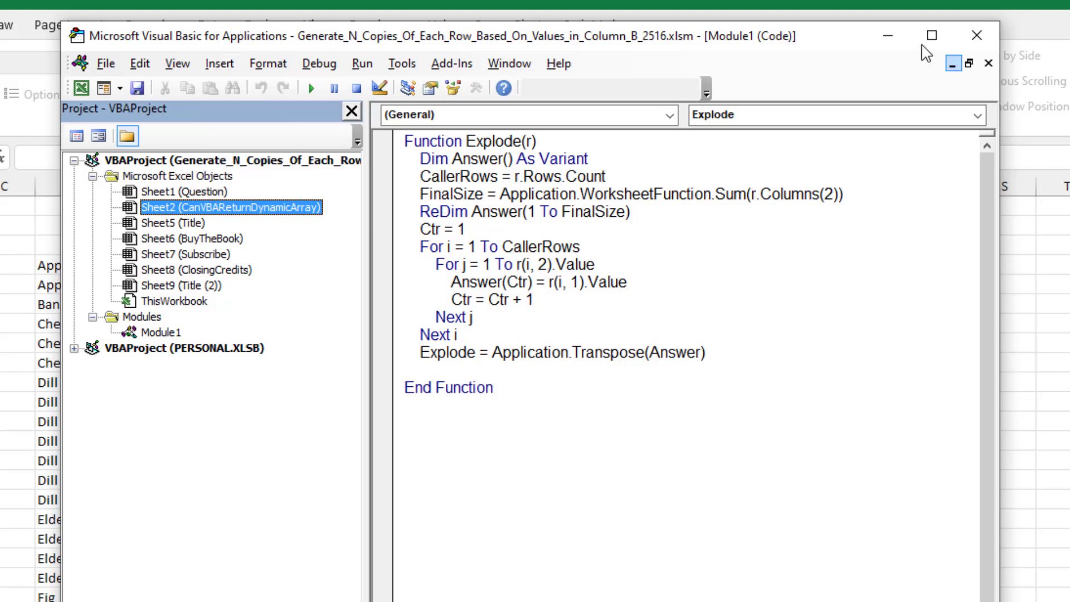
Leave the VBA editor and select D4 to view its =Explode(A4:B11) formula.
{"action": "left_click", "coordinate": [887, 37]}
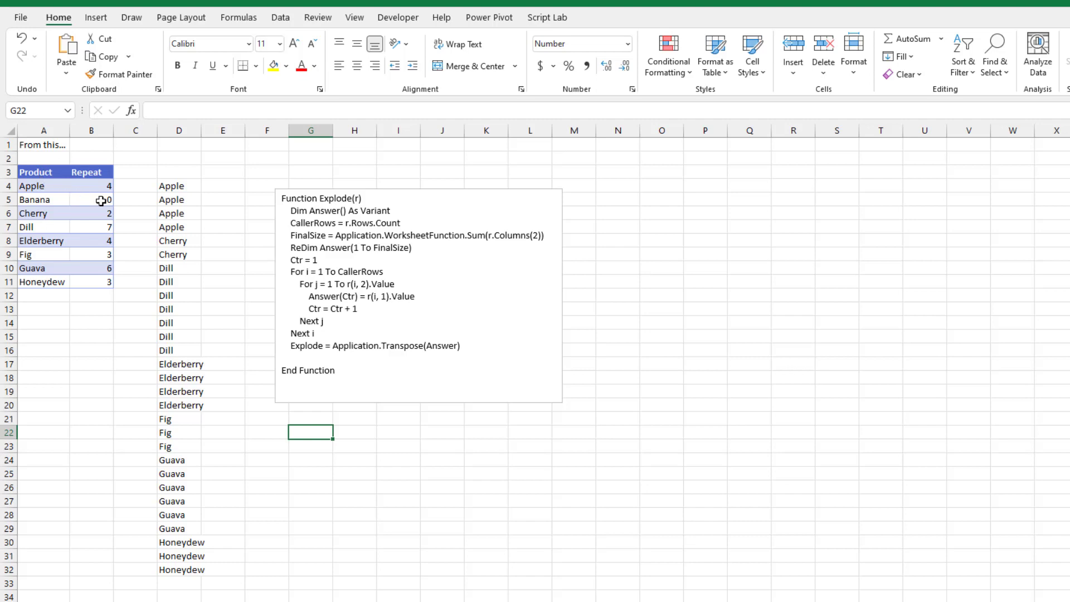
{"action": "left_click", "coordinate": [175, 186]}
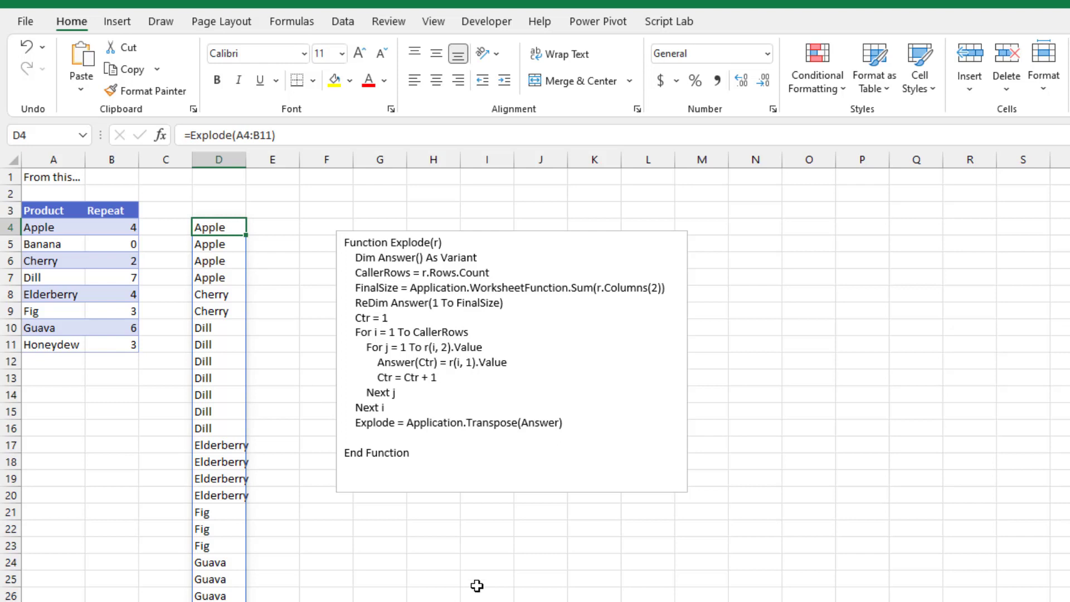
Re-enter =Explode(A4:B11) in D4 so the product list spills down column D.
{"action": "key", "text": "Delete"}
{"action": "key", "text": "Up"}
{"action": "key", "text": "Down"}
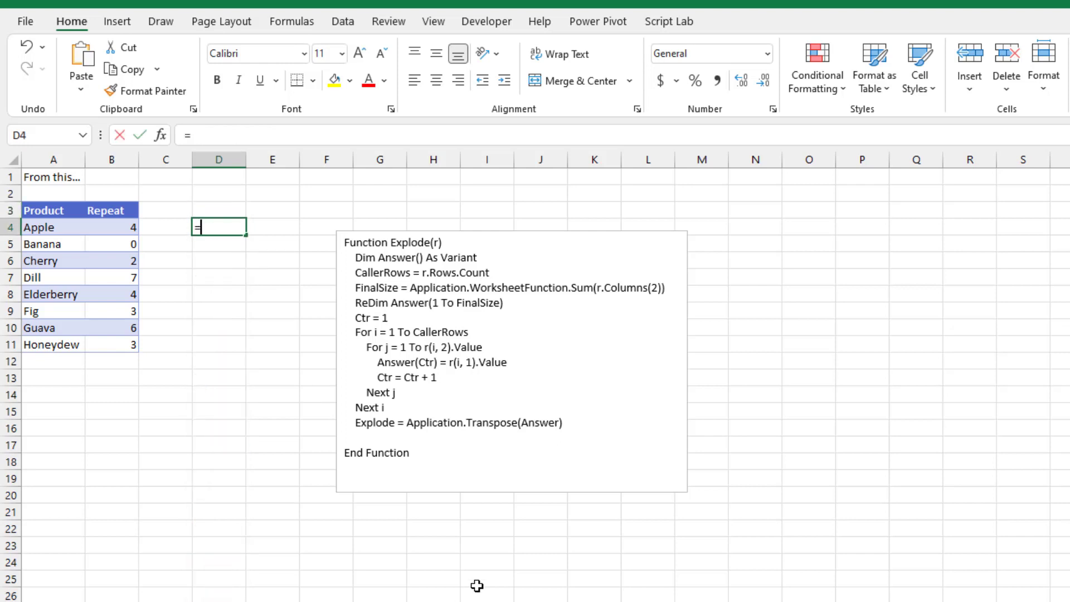
{"action": "type", "text": "=exp"}
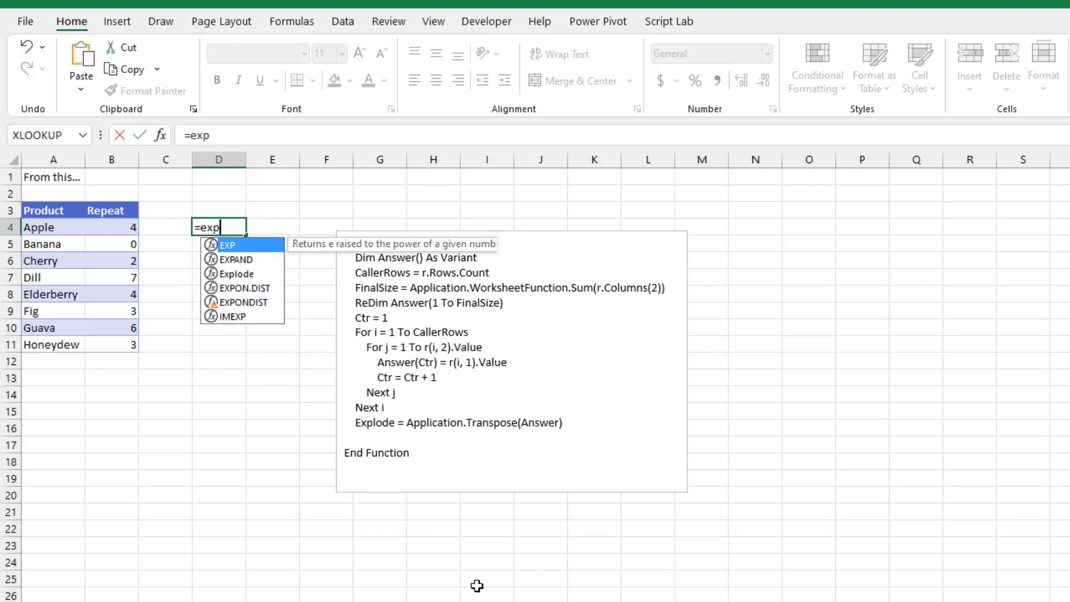
{"action": "key", "text": "Down"}
{"action": "key", "text": "Down"}
{"action": "key", "text": "Tab"}
{"action": "key", "text": "Left"}
Change the Apple, Banana and Cherry repeat counts in B4:B6 to 2, 1 and 3.
{"action": "key", "text": "Left"}
{"action": "key", "text": "Left"}
{"action": "key", "text": "ctrl+shift+Down"}
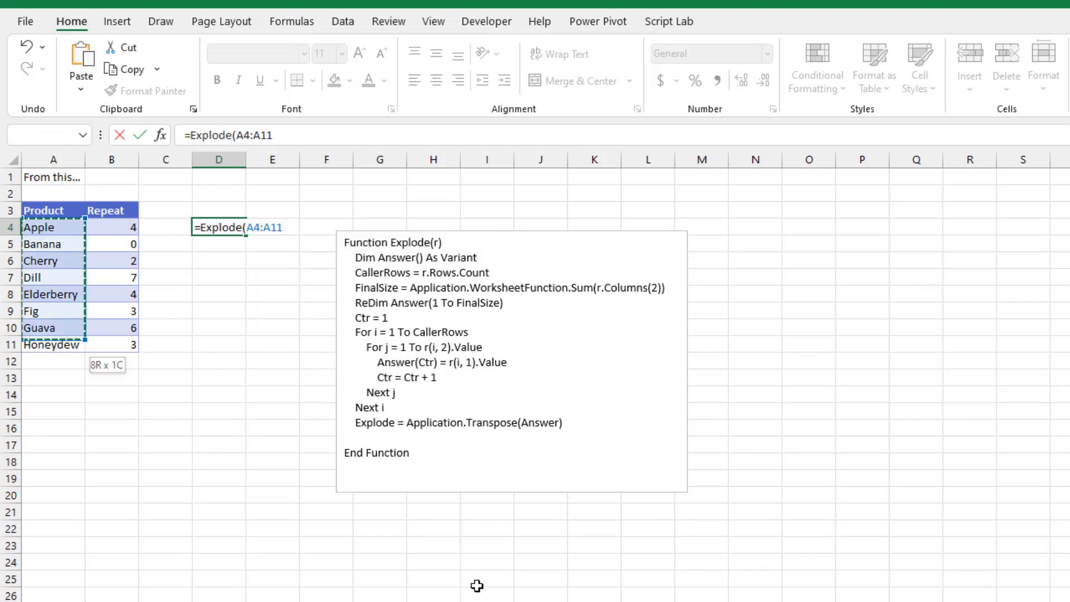
{"action": "key", "text": "shift+Right"}
{"action": "type", "text": ")"}
{"action": "key", "text": "Return"}
{"action": "key", "text": "Up"}
{"action": "key", "text": "Left"}
{"action": "key", "text": "Left"}
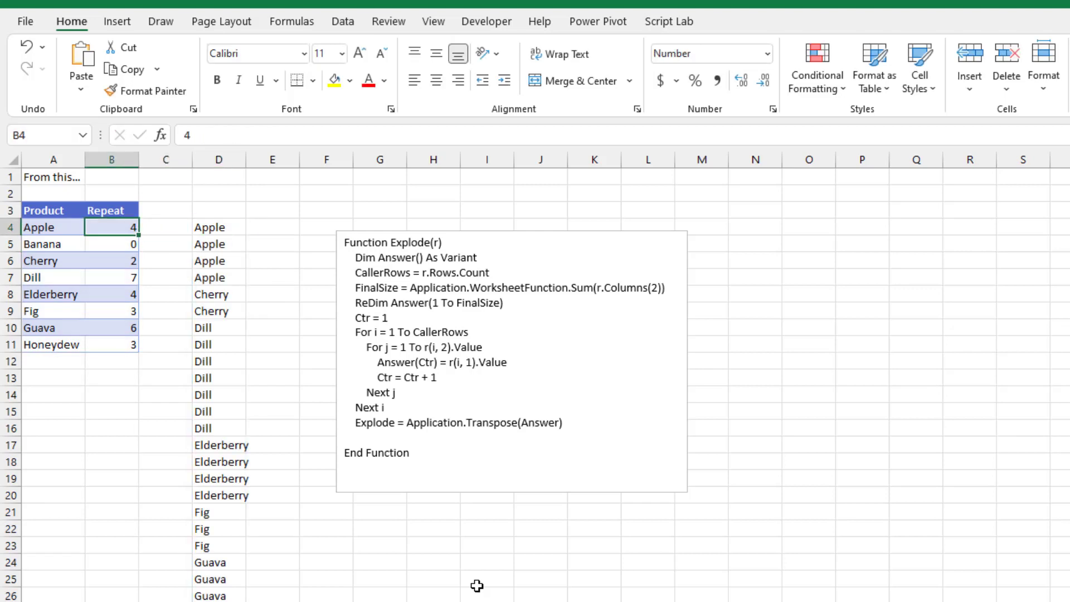
{"action": "type", "text": "2"}
{"action": "key", "text": "Return"}
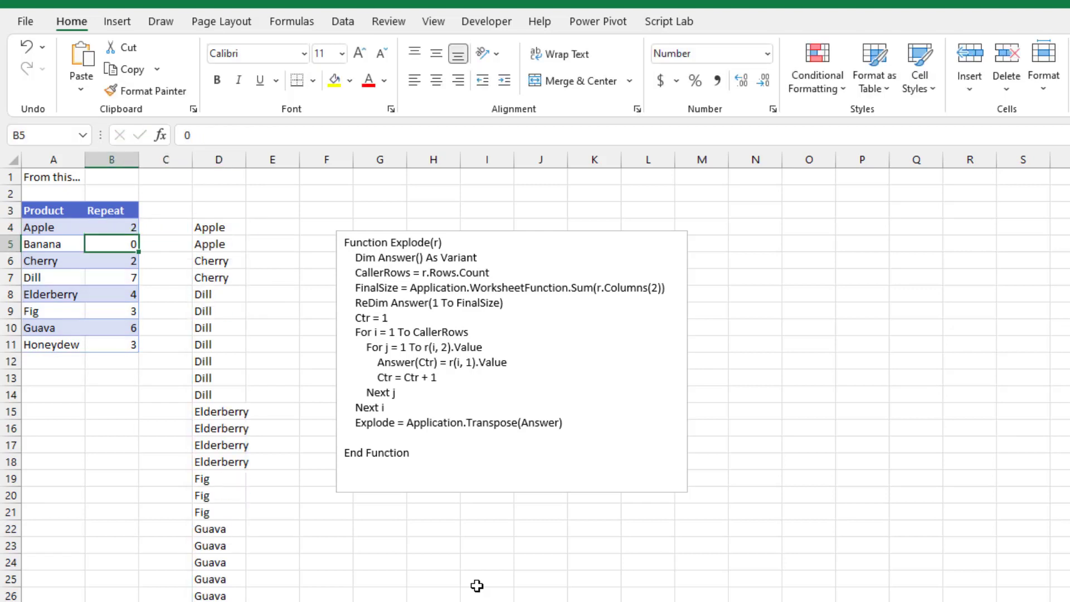
{"action": "type", "text": "1"}
{"action": "key", "text": "Return"}
{"action": "type", "text": "3"}
{"action": "key", "text": "Return"}
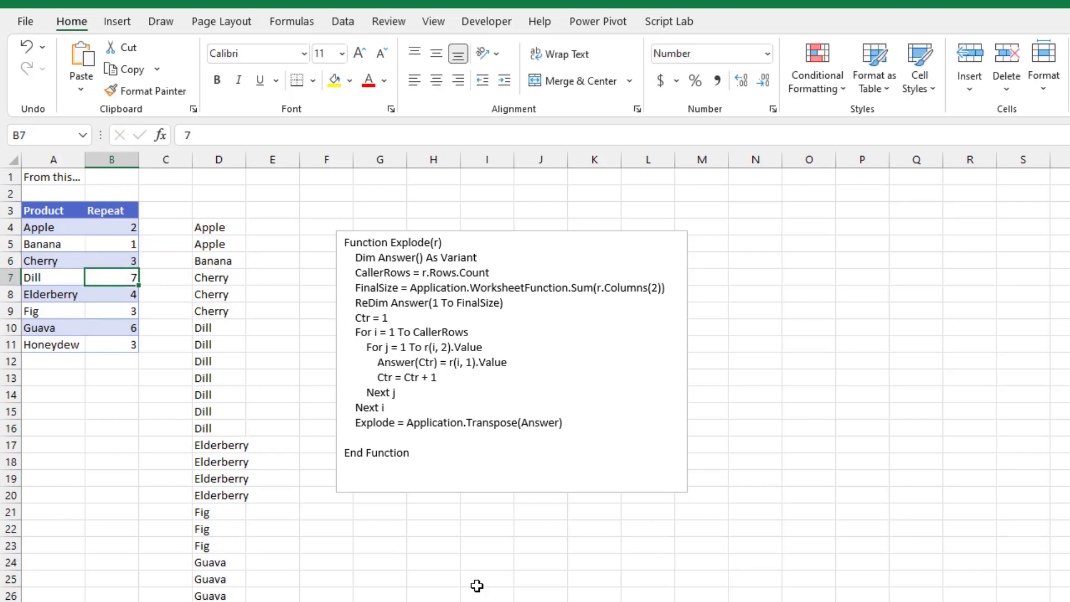
{"action": "left_click", "coordinate": [324, 203]}
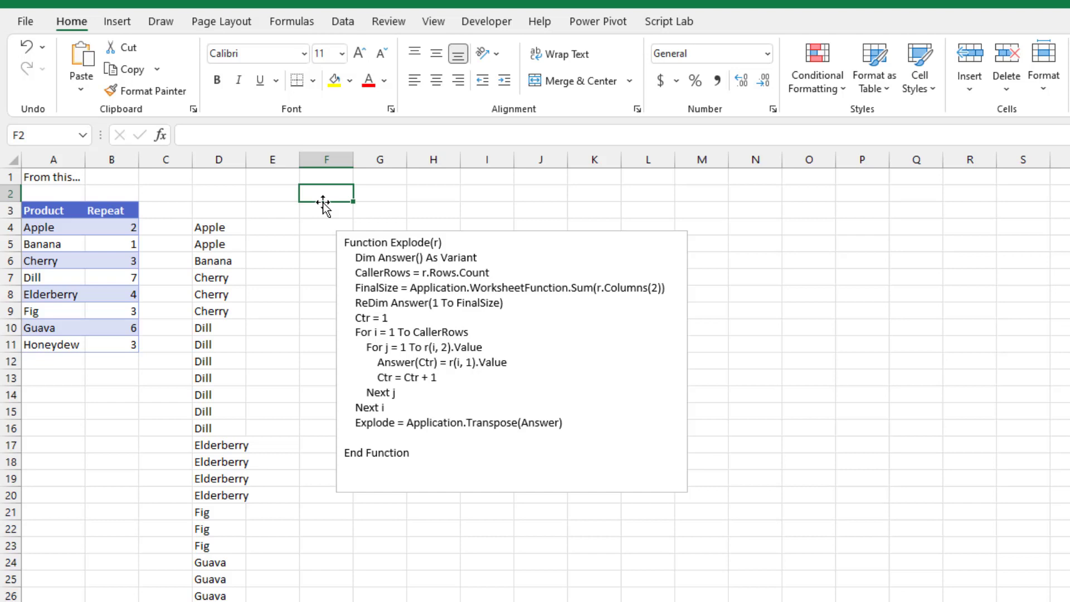
Enter =COUNTA(D4#) in F2 to count the spilled list, returning 29.
{"action": "type", "text": "=counta("}
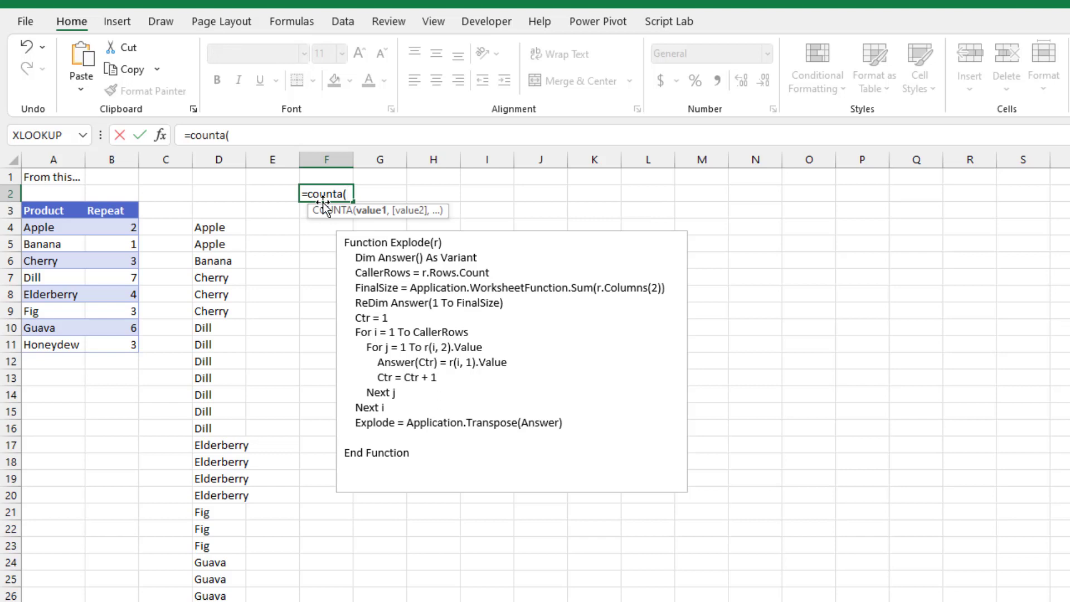
{"action": "type", "text": "D4#)"}
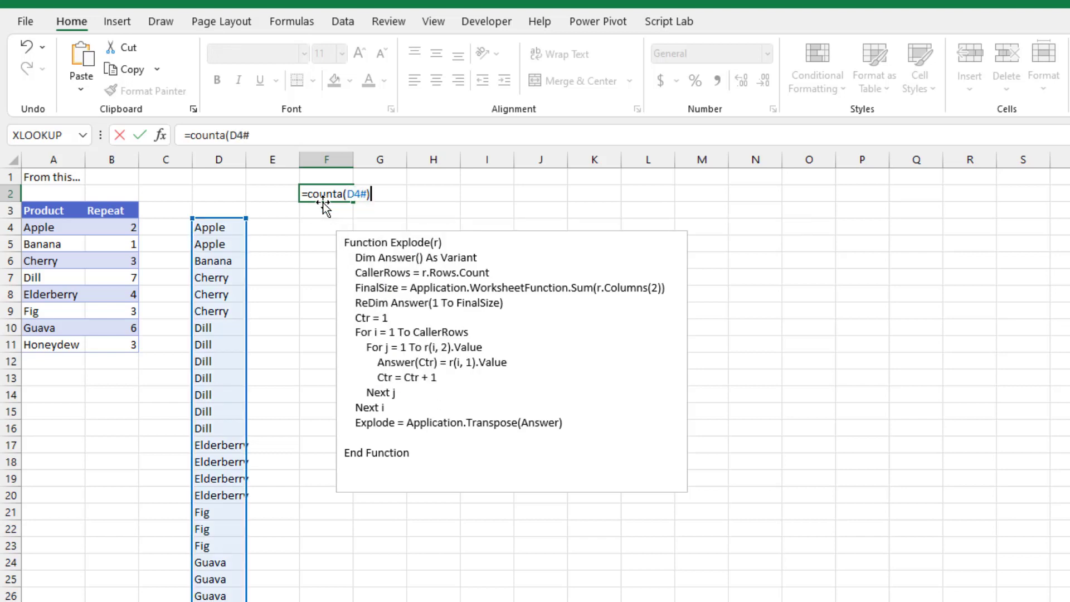
{"action": "key", "text": "Return"}
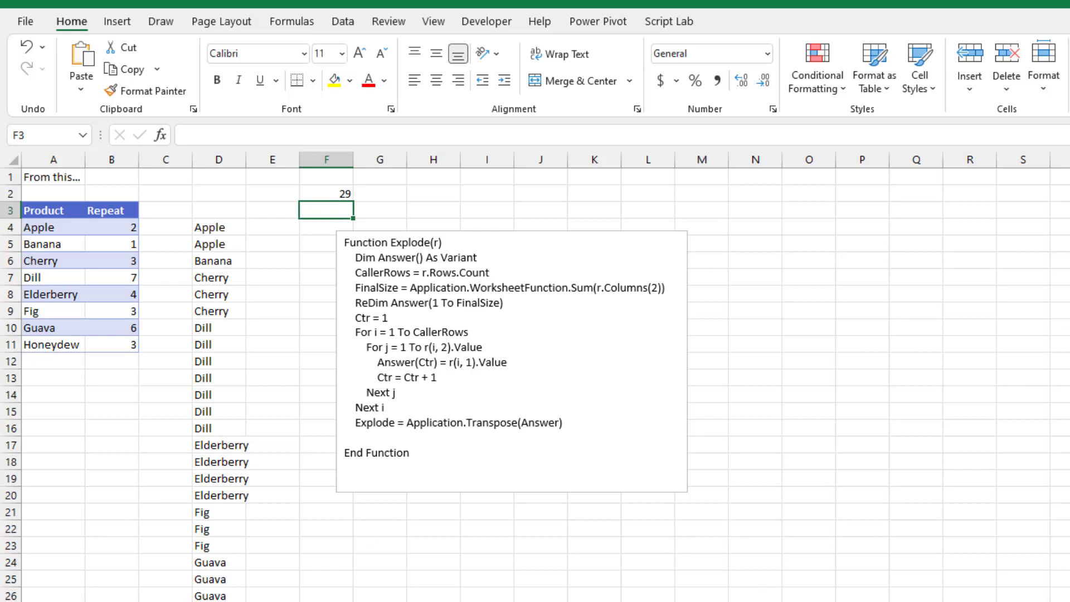
{"action": "key", "text": "ctrl+Page_Down"}
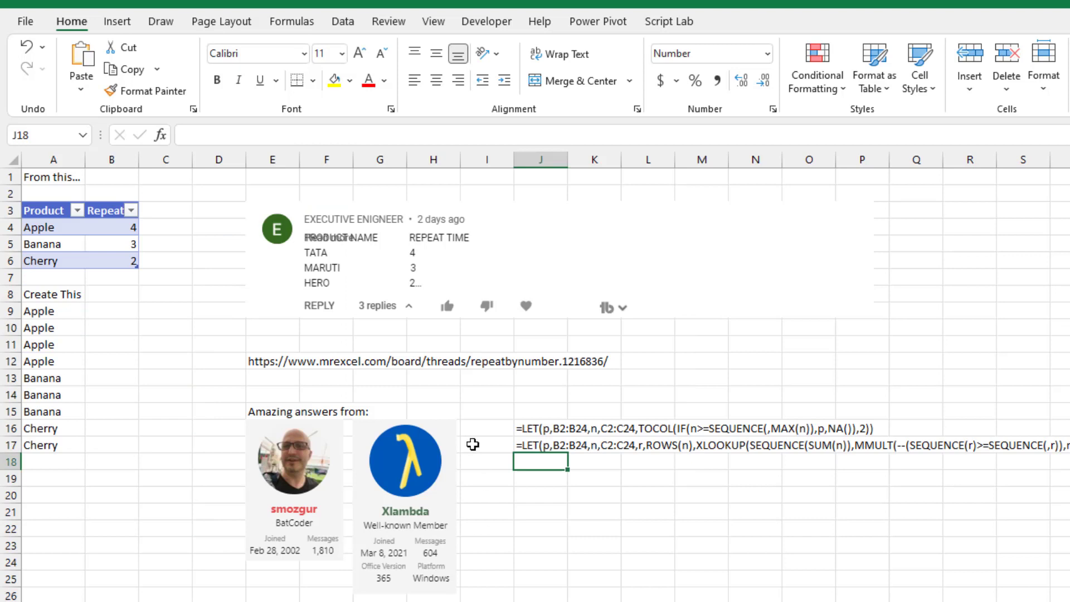
{"action": "key", "text": "ctrl+Page_Up"}
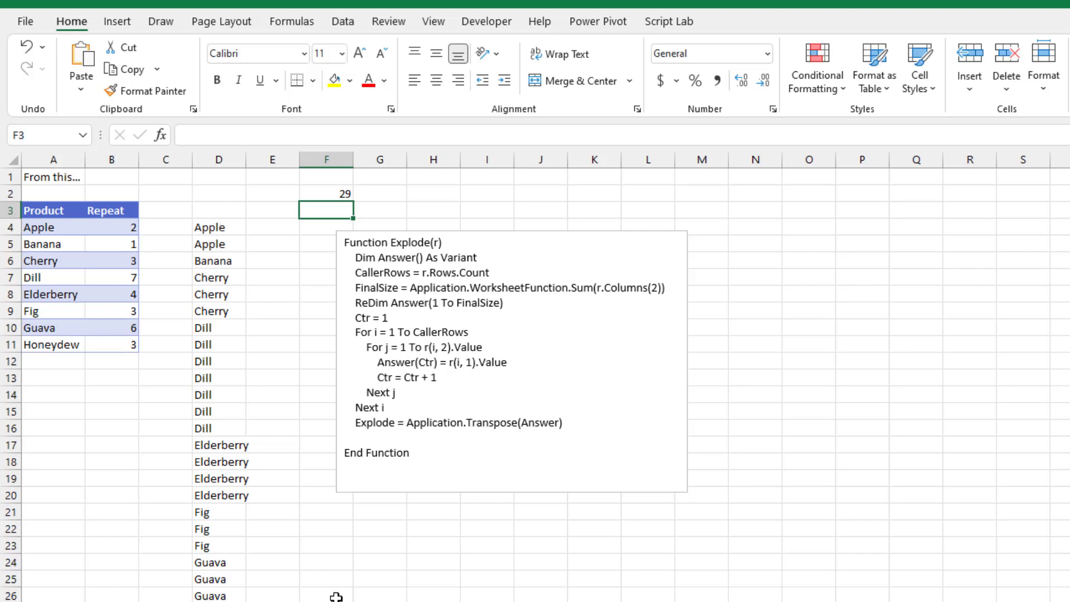
Select D4 to show its =Explode(A4:B11) formula.
{"action": "left_click", "coordinate": [234, 230]}
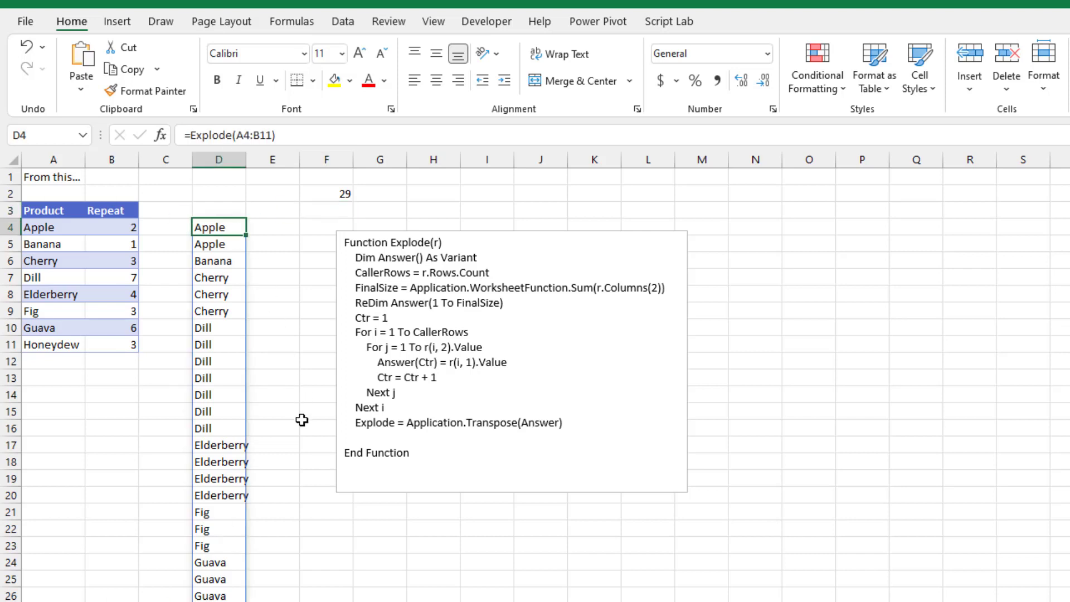